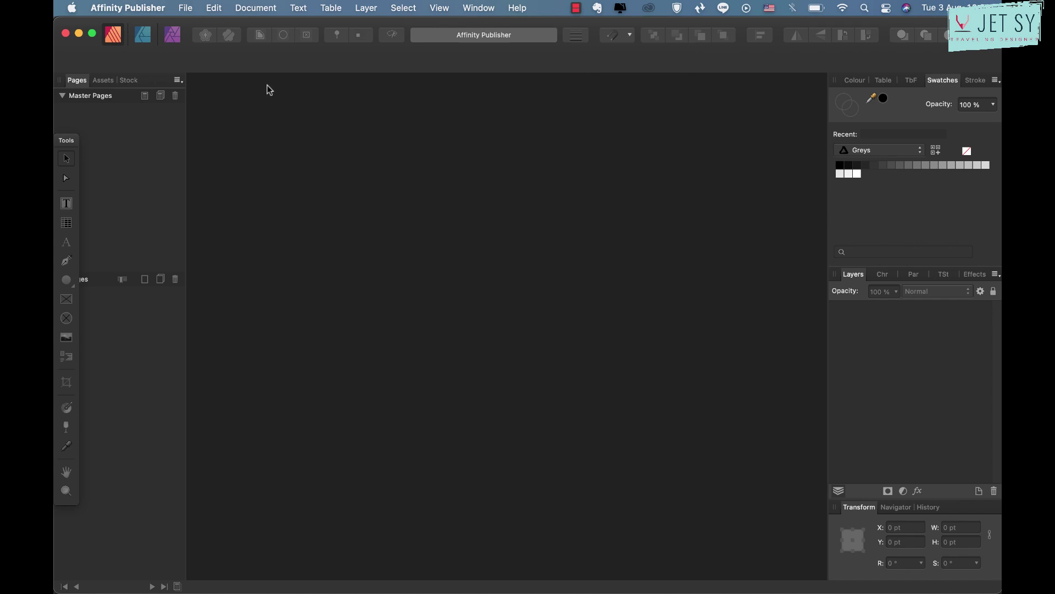
Open the recent file Password tracker.pdf
{"action": "left_click", "coordinate": [185, 8]}
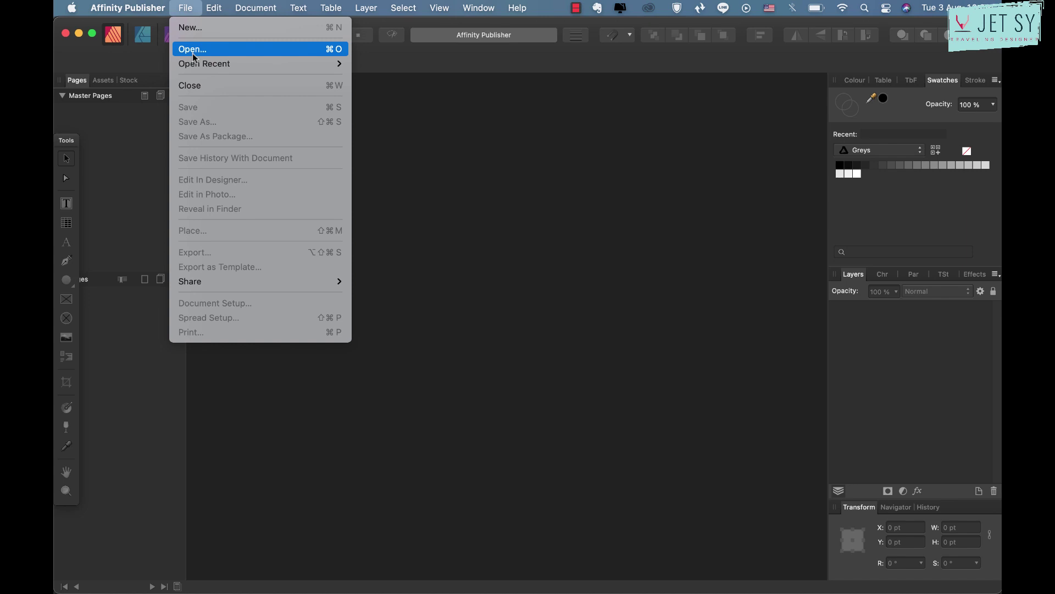
{"action": "mouse_move", "coordinate": [193, 66]}
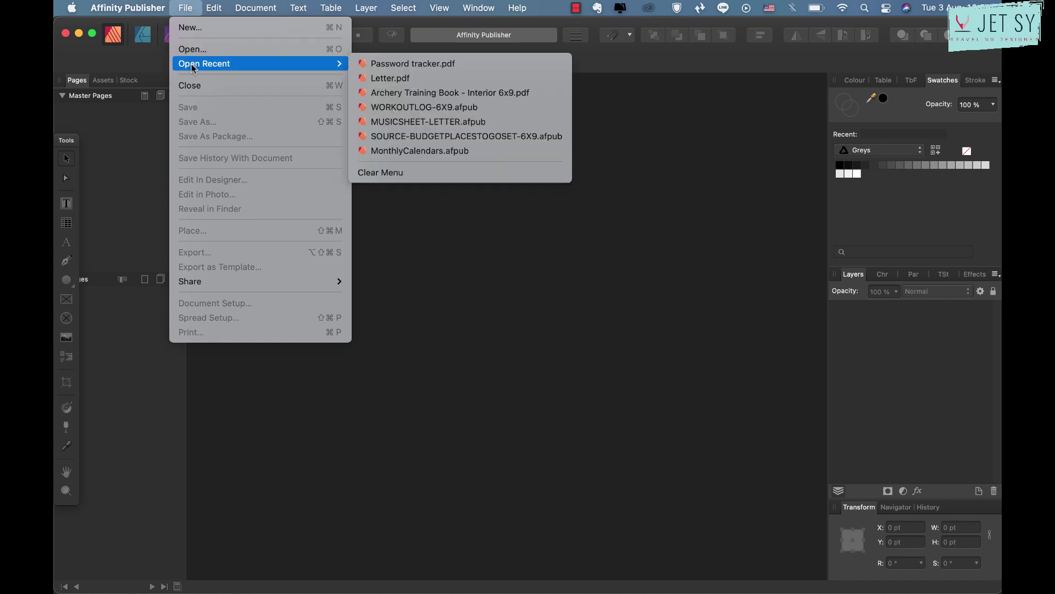
{"action": "left_click", "coordinate": [394, 63]}
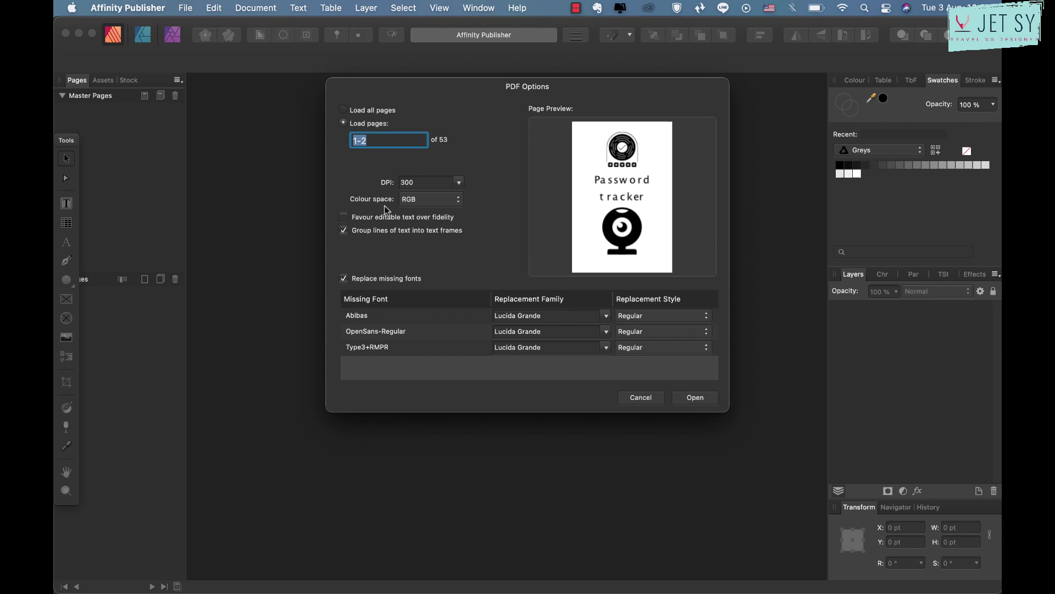
Import only pages 1-2 at 300 DPI in RGB colour space
{"action": "left_click", "coordinate": [372, 110]}
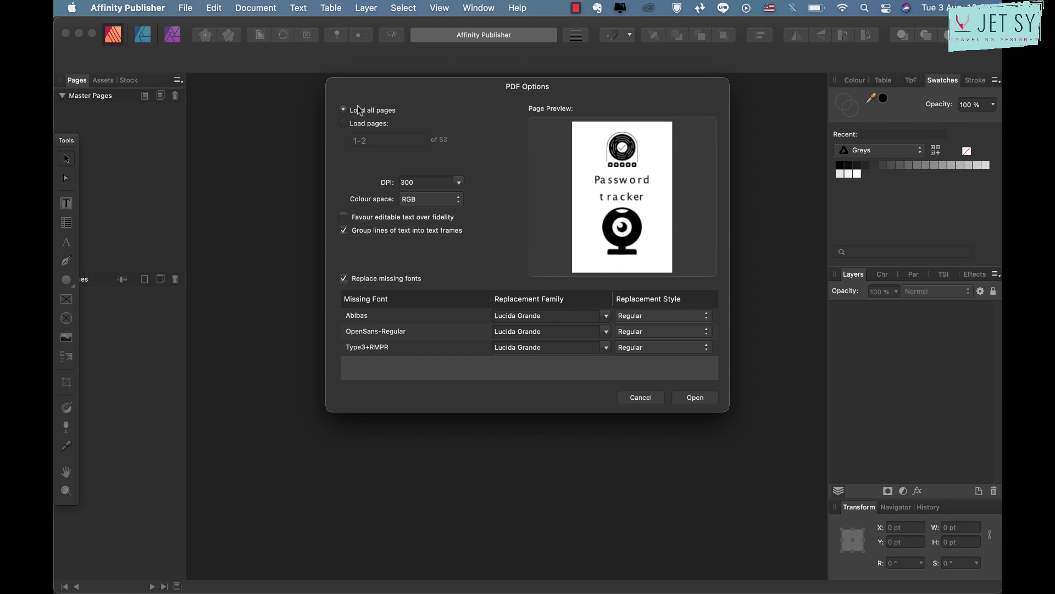
{"action": "key", "text": "Down"}
{"action": "left_click", "coordinate": [459, 182]}
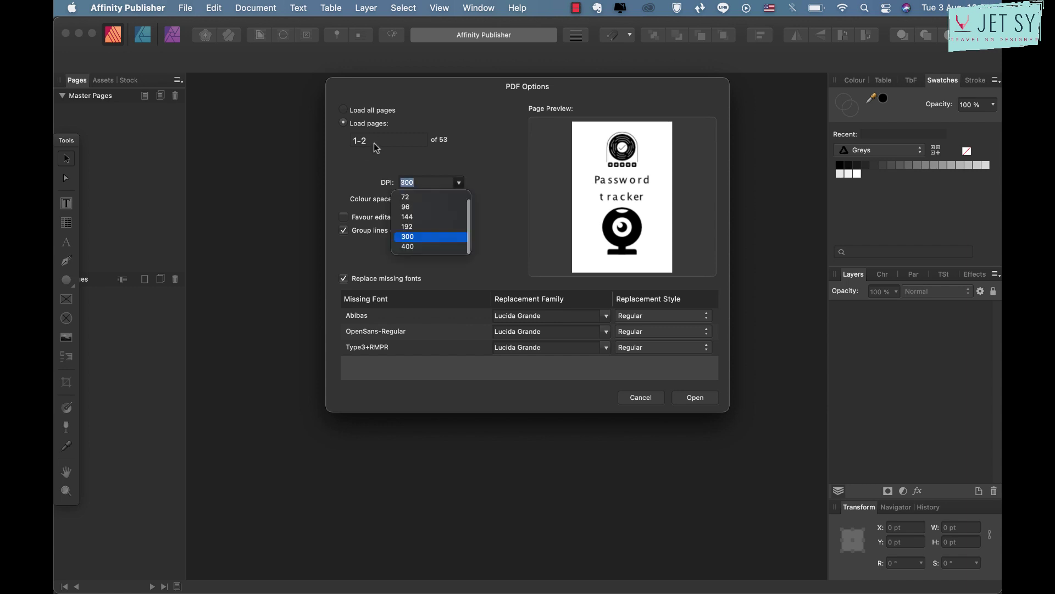
{"action": "left_click", "coordinate": [459, 182]}
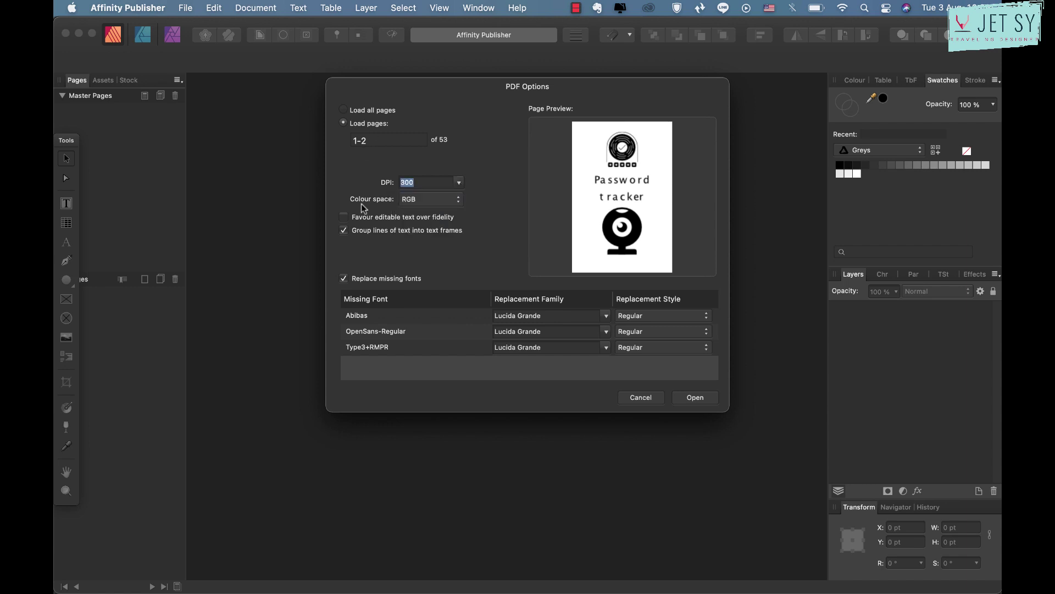
{"action": "left_click", "coordinate": [459, 200]}
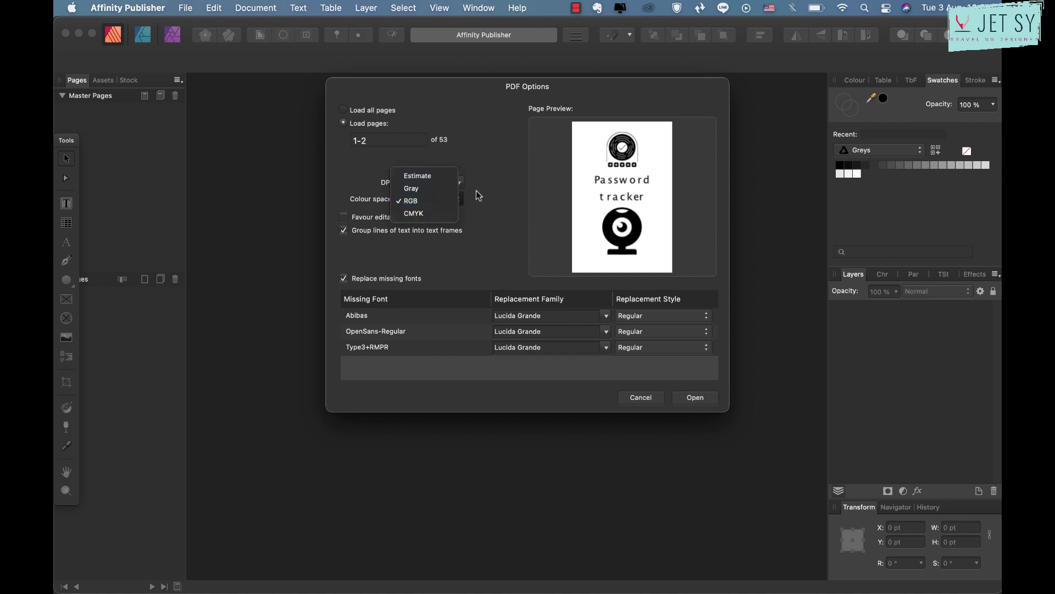
{"action": "left_click", "coordinate": [489, 207]}
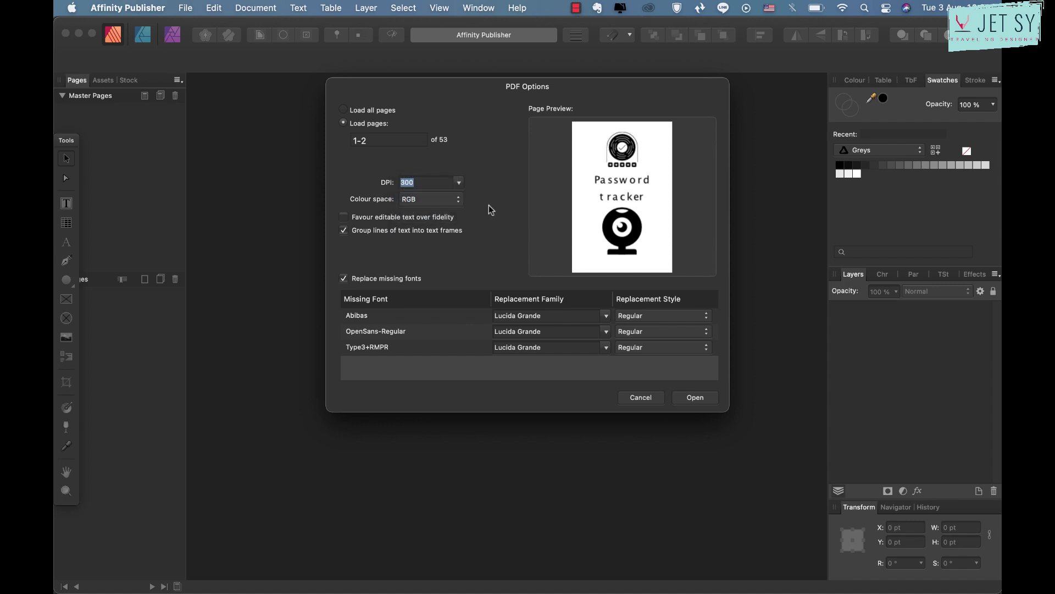
{"action": "left_click", "coordinate": [459, 199]}
{"action": "left_click", "coordinate": [489, 196]}
Dismiss the Assigned Profile notice and go to page 2 in the Pages panel
{"action": "left_click", "coordinate": [696, 398]}
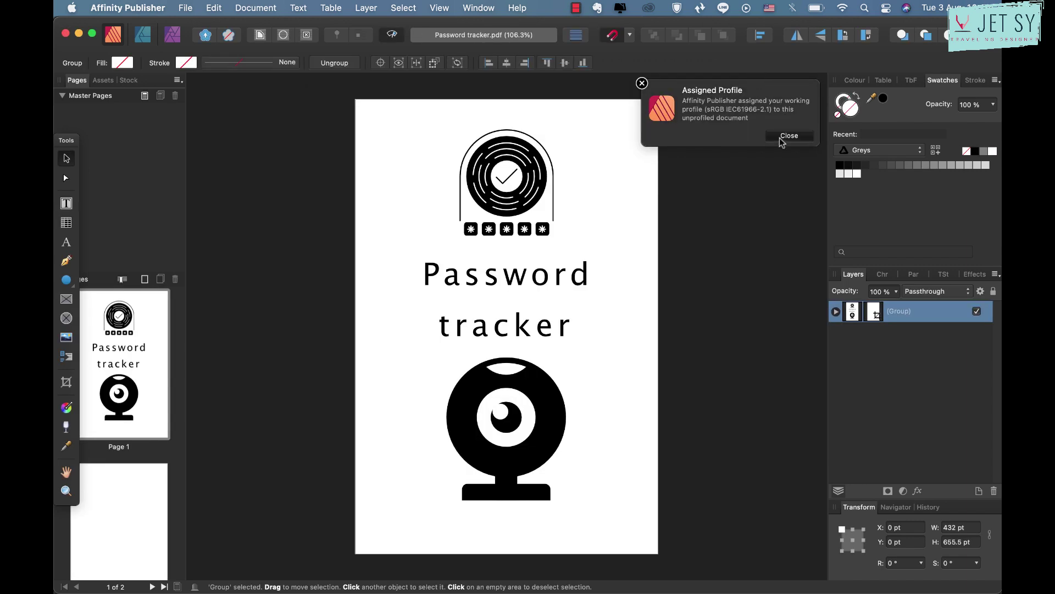
{"action": "scroll", "coordinate": [144, 448], "scroll_direction": "down", "scroll_amount": 1}
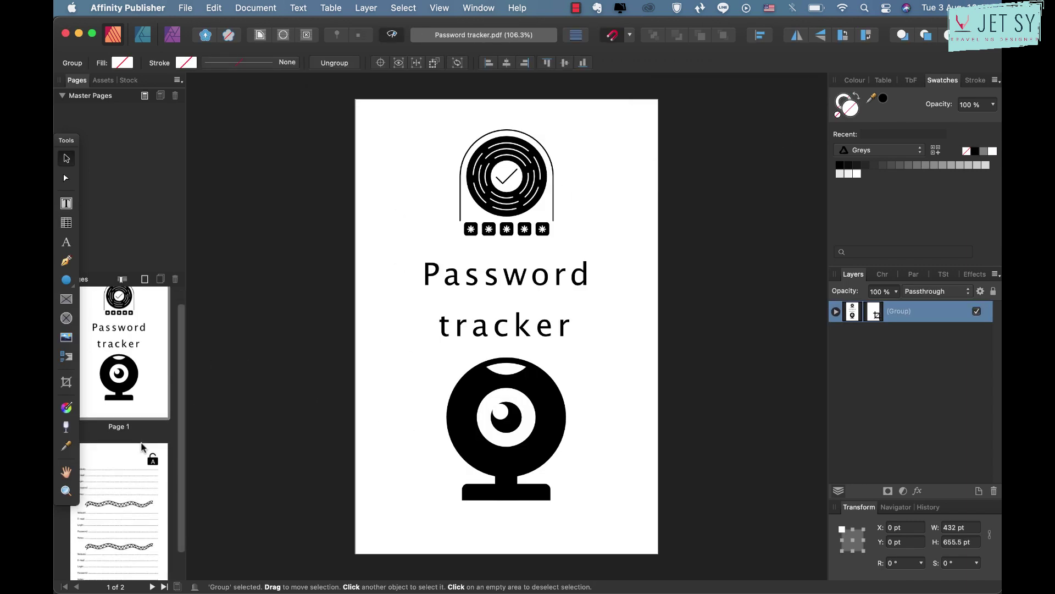
{"action": "left_click", "coordinate": [168, 380]}
{"action": "left_click", "coordinate": [109, 520]}
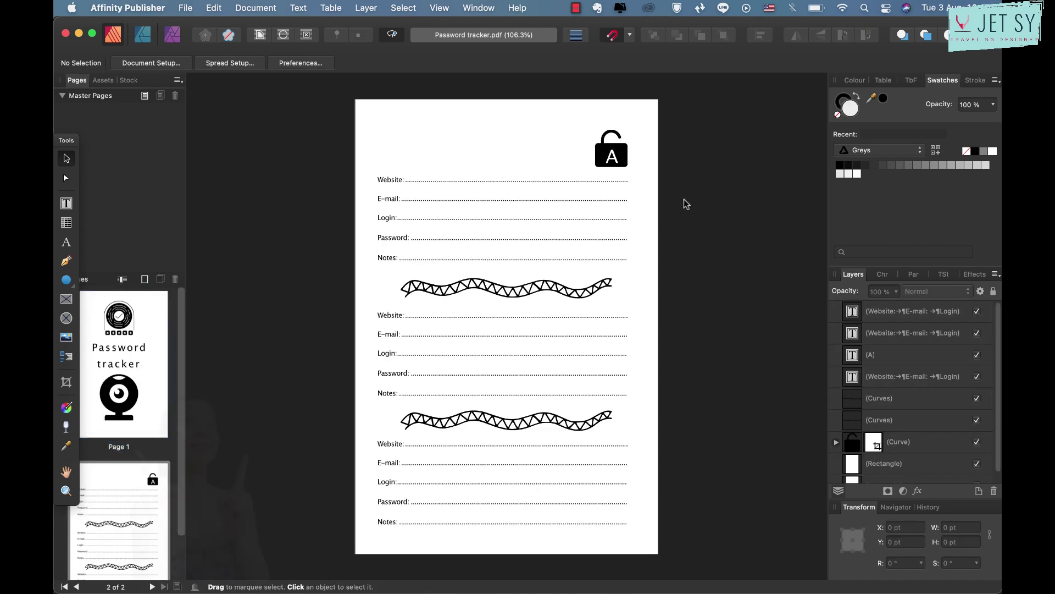
Marquee-select all nine objects on page 2
{"action": "left_click", "coordinate": [633, 348]}
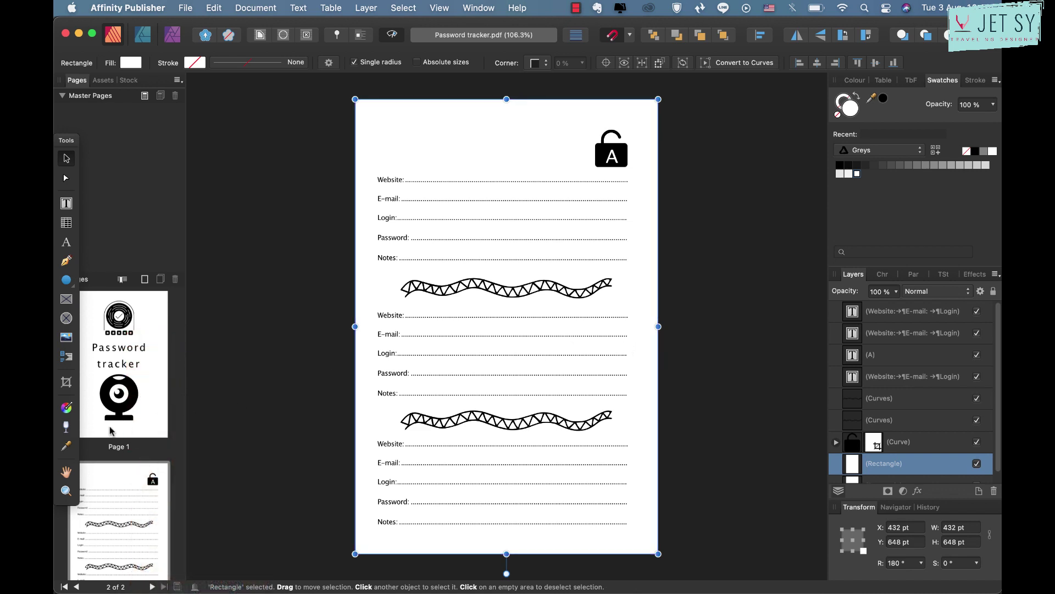
{"action": "left_click", "coordinate": [506, 247]}
{"action": "left_click", "coordinate": [278, 158]}
{"action": "left_click_drag", "start_coordinate": [352, 91], "coordinate": [676, 579]}
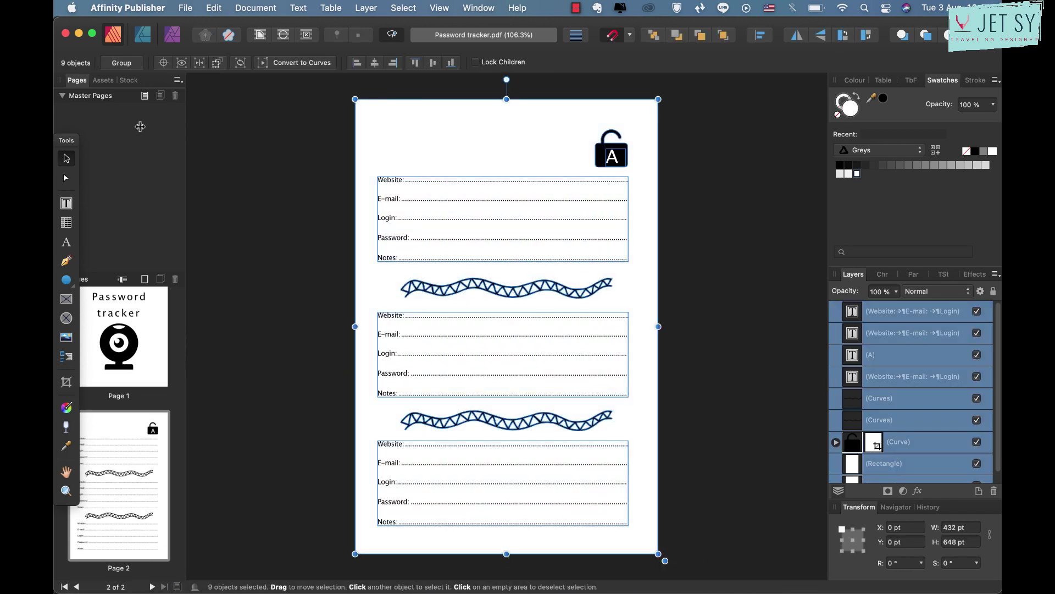
Add a new master page named Master A
{"action": "left_click", "coordinate": [143, 96]}
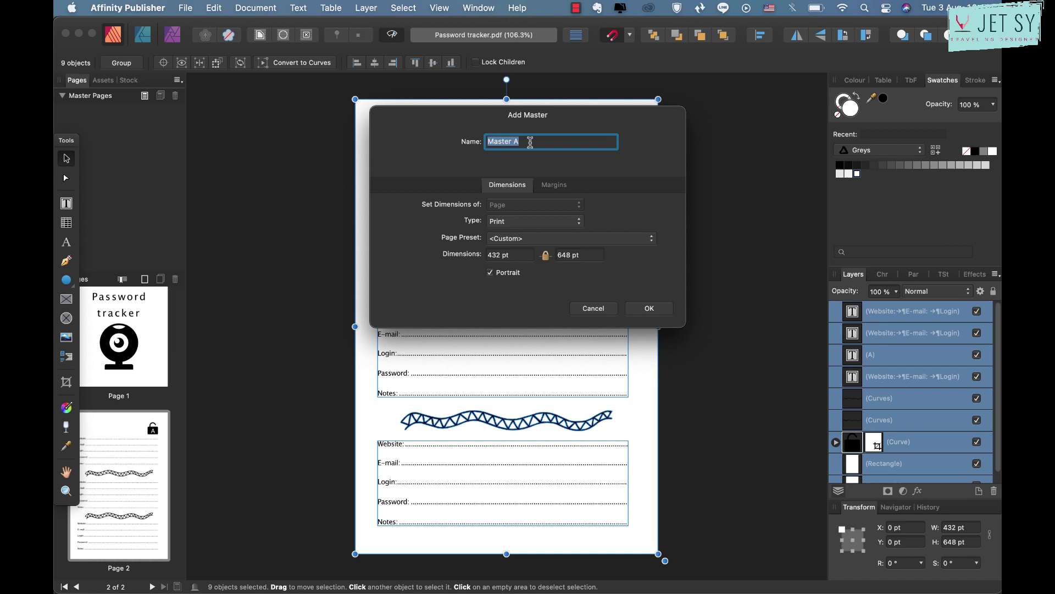
{"action": "left_click", "coordinate": [651, 309]}
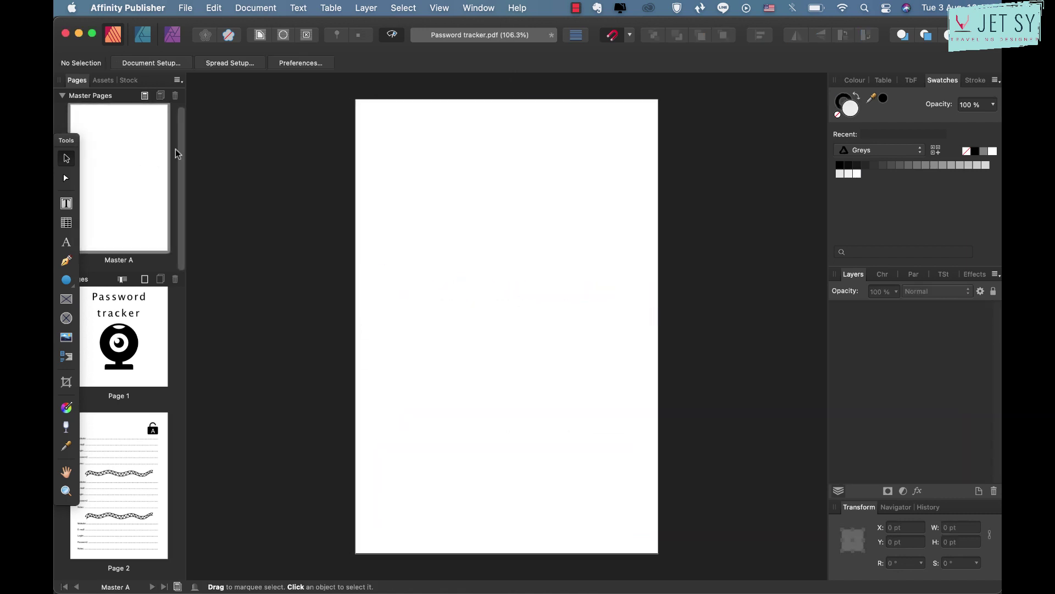
{"action": "left_click", "coordinate": [148, 188]}
Copy page 2's form content, excluding the background, and paste it onto Master A
{"action": "left_click", "coordinate": [146, 425]}
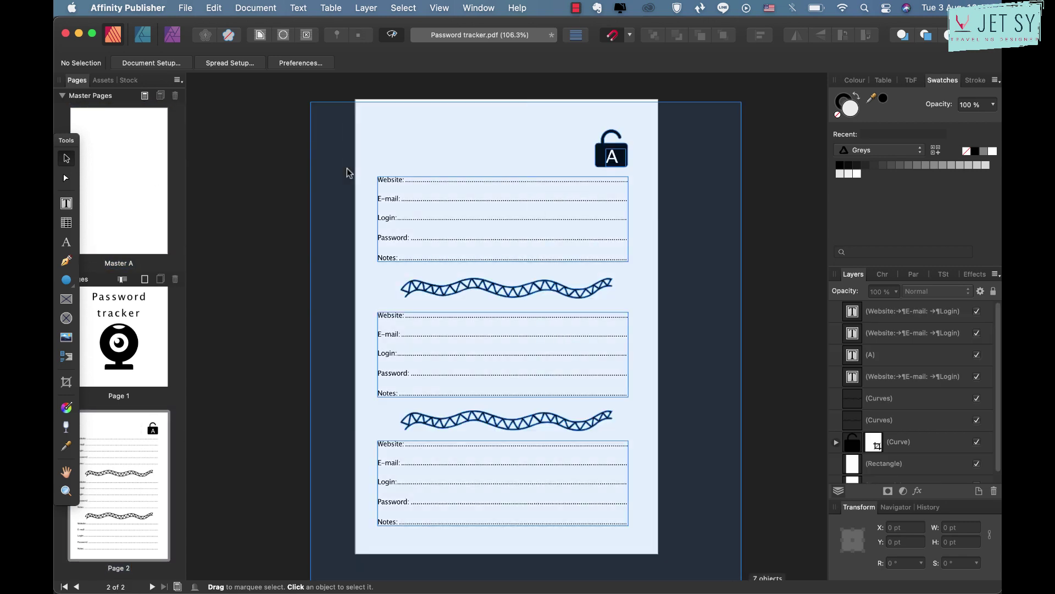
{"action": "left_click_drag", "start_coordinate": [347, 172], "coordinate": [713, 561]}
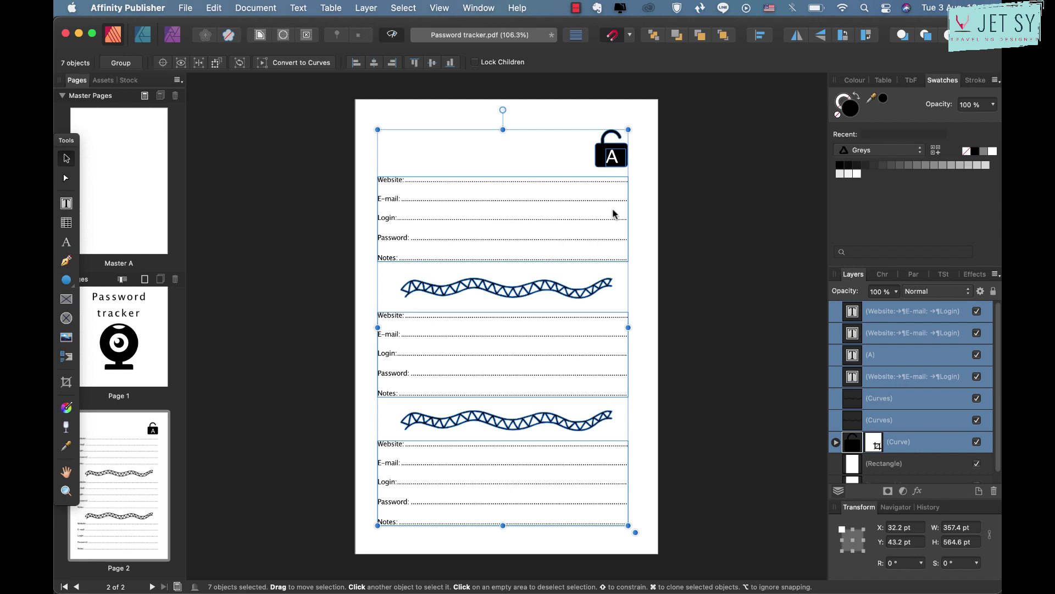
{"action": "double_click", "coordinate": [143, 162]}
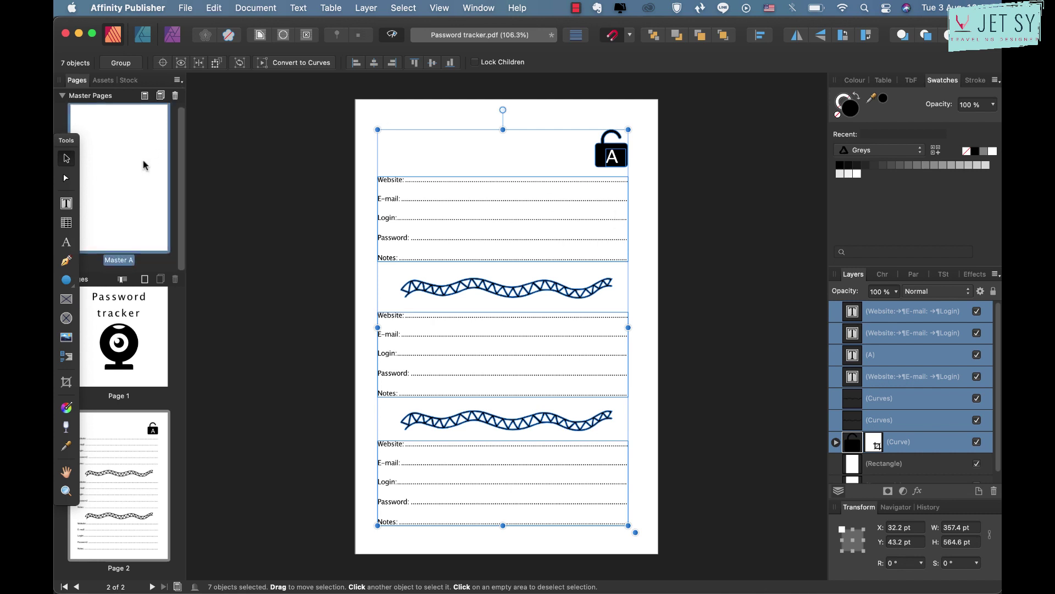
{"action": "key", "text": "super+v"}
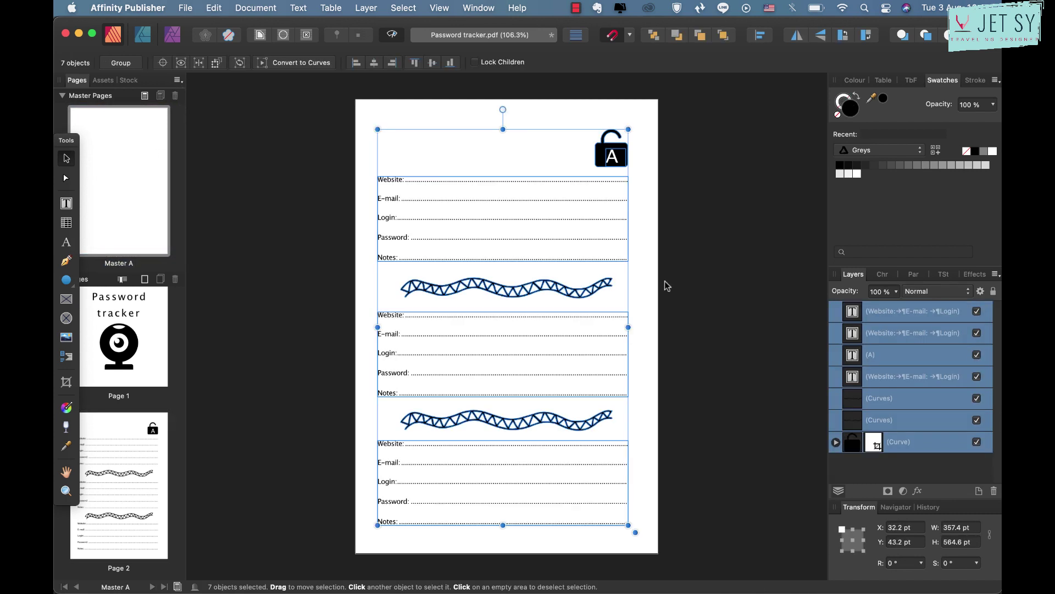
{"action": "left_click", "coordinate": [700, 170]}
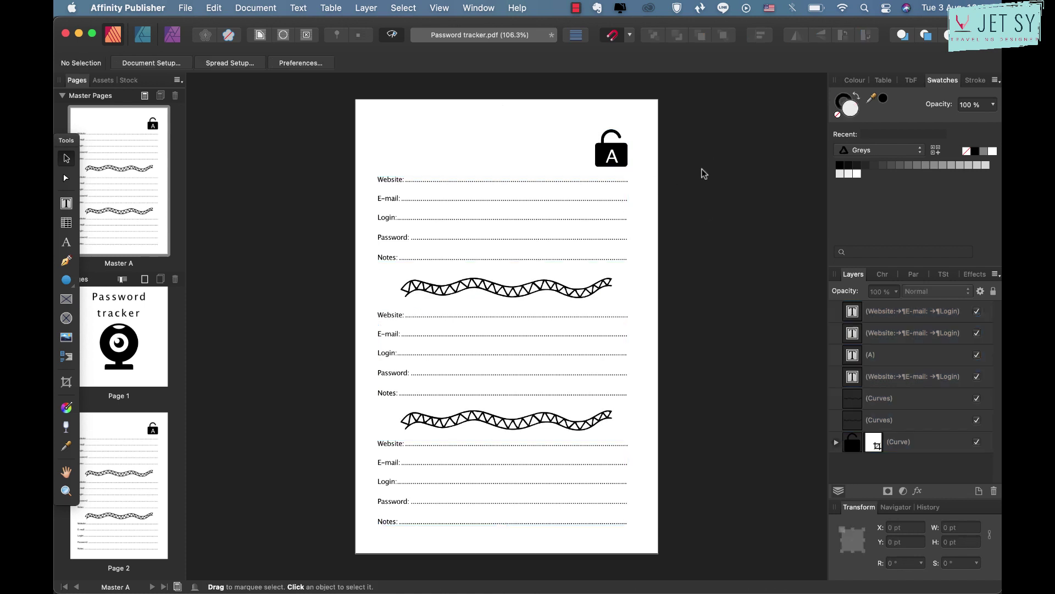
Delete the lock icon's letter A and check the first field block's font
{"action": "left_click", "coordinate": [616, 162]}
{"action": "key", "text": "Delete"}
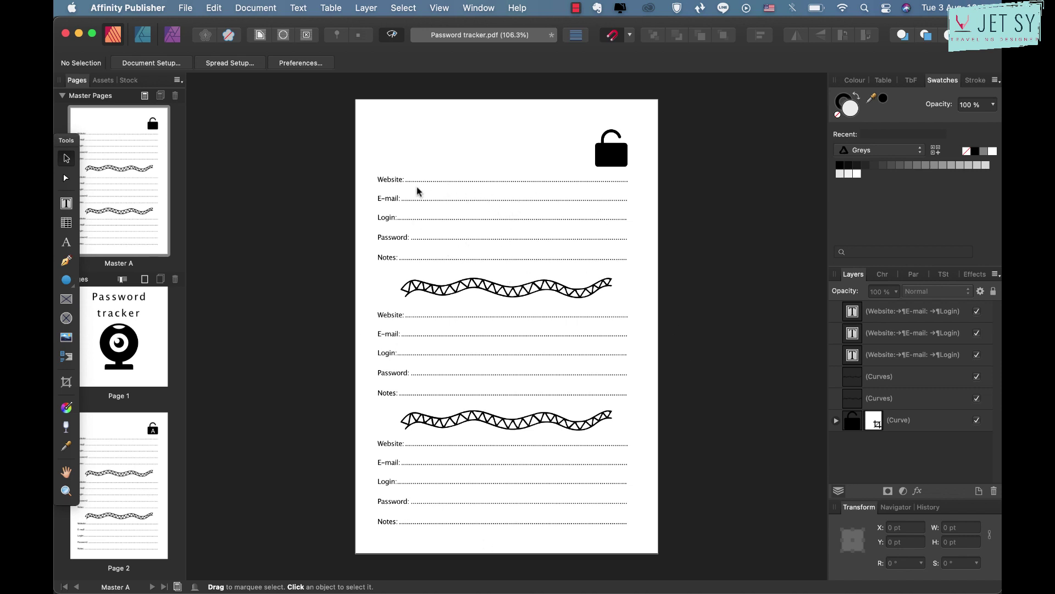
{"action": "left_click", "coordinate": [397, 185]}
{"action": "double_click", "coordinate": [397, 185]}
{"action": "double_click", "coordinate": [398, 197]}
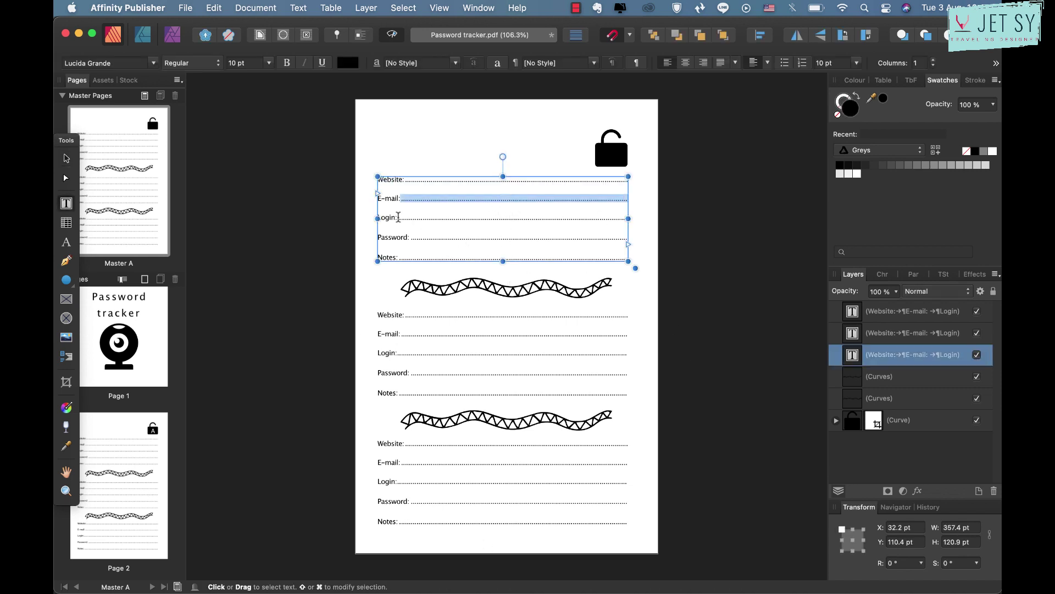
{"action": "double_click", "coordinate": [398, 218]}
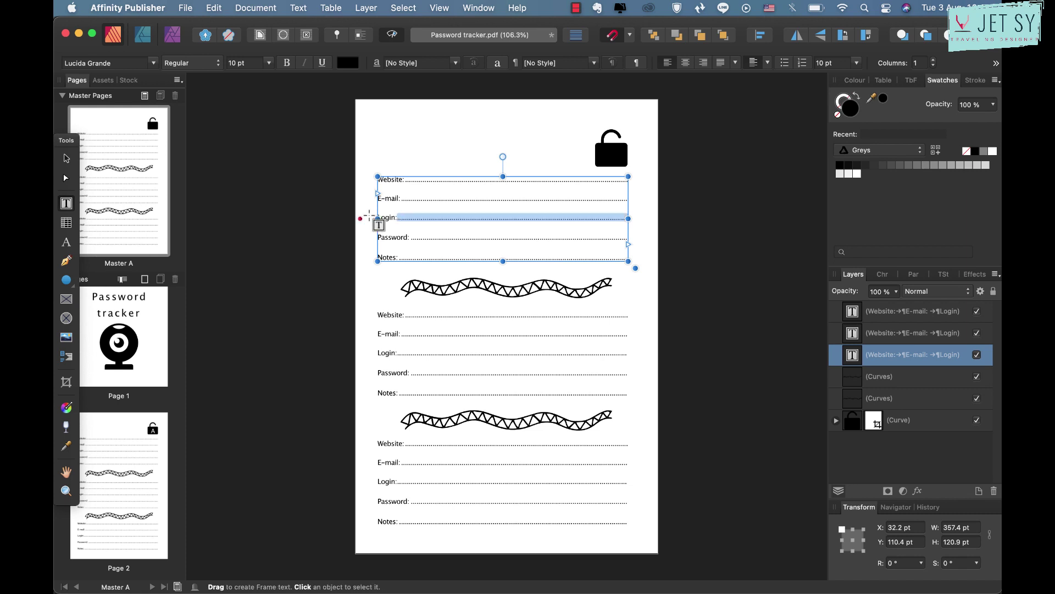
{"action": "left_click", "coordinate": [153, 62]}
{"action": "left_click", "coordinate": [476, 226]}
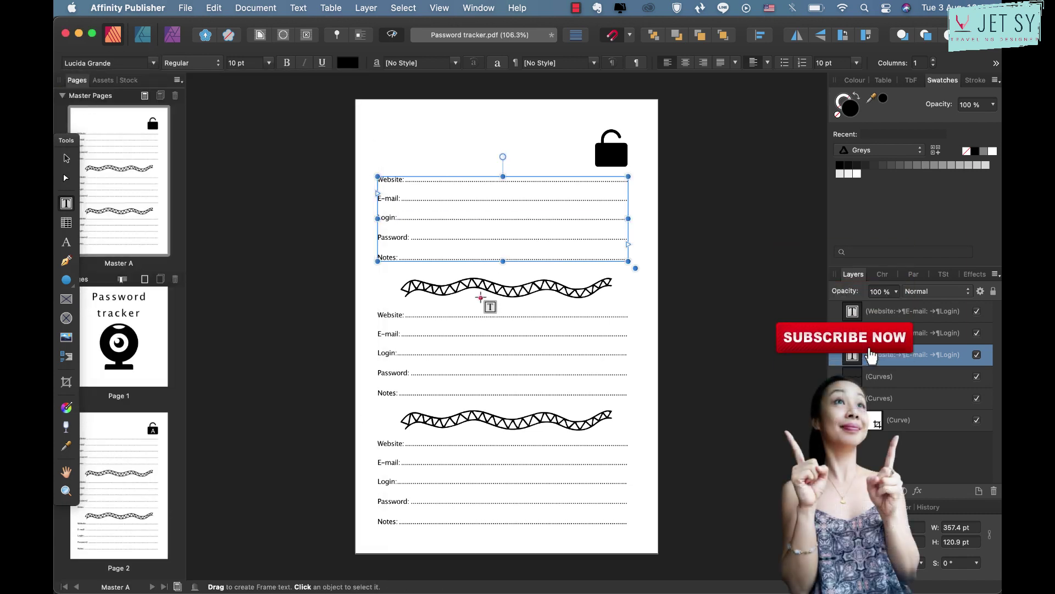
{"action": "key", "text": "Escape"}
Delete the first wavy divider on Master A
{"action": "left_click", "coordinate": [620, 148]}
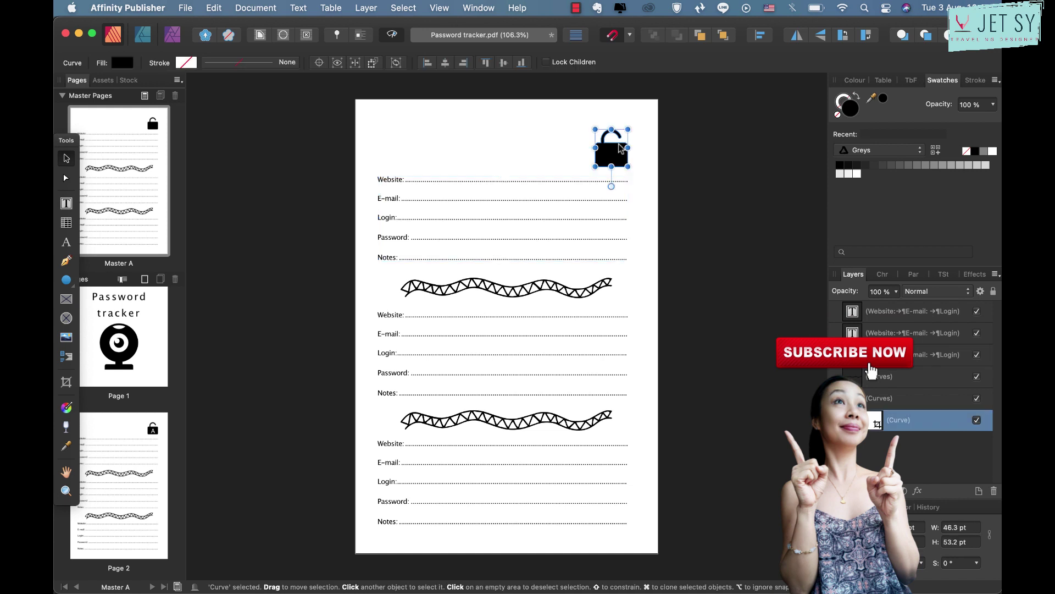
{"action": "left_click", "coordinate": [556, 293]}
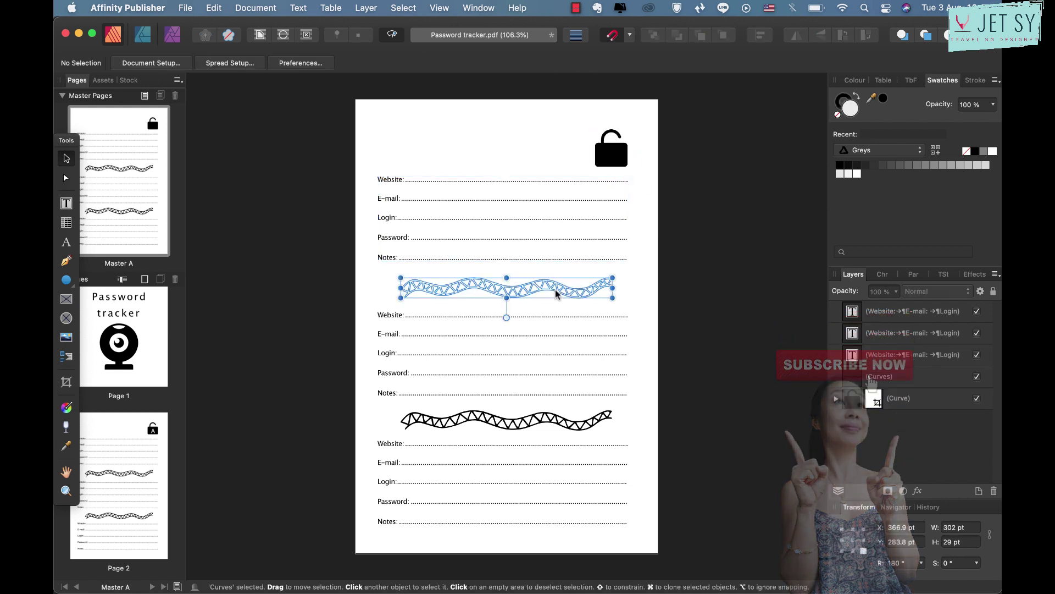
{"action": "key", "text": "Delete"}
Draw a trial text frame above the second field block, then delete it
{"action": "left_click", "coordinate": [434, 318]}
{"action": "double_click", "coordinate": [434, 316]}
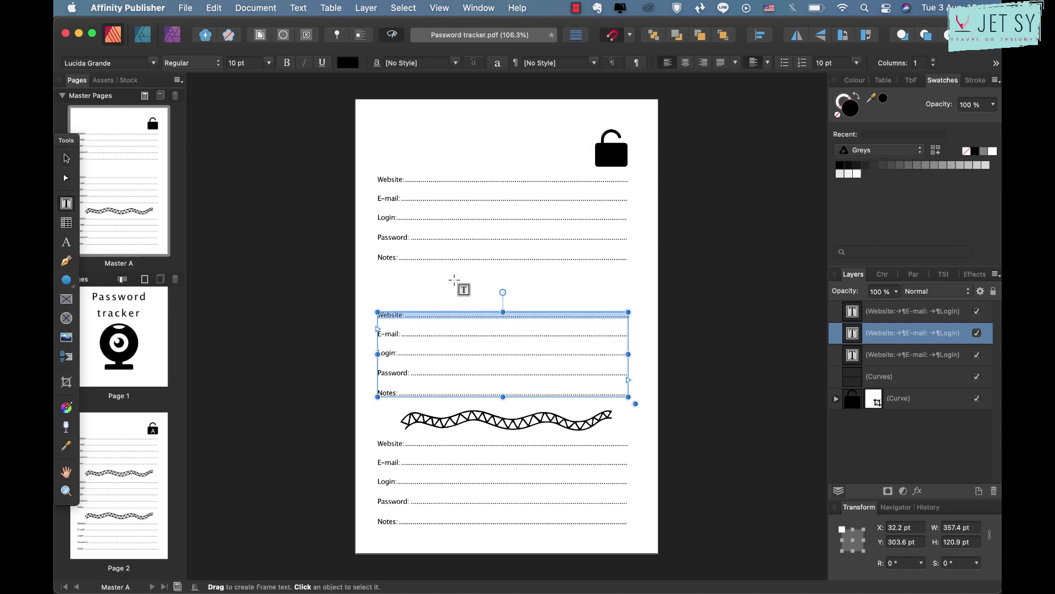
{"action": "left_click_drag", "start_coordinate": [367, 268], "coordinate": [639, 312]}
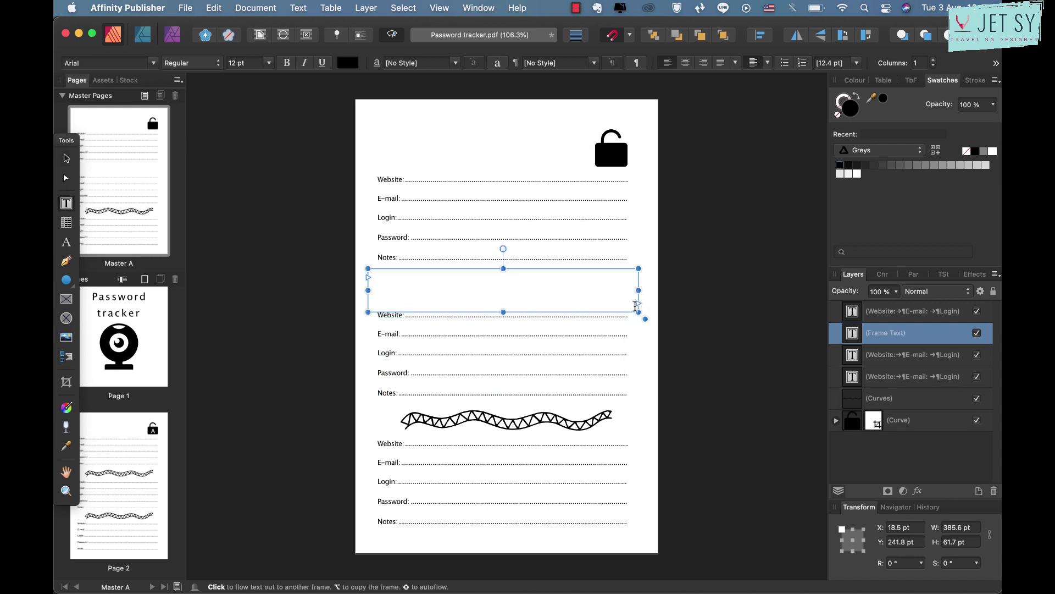
{"action": "left_click", "coordinate": [66, 279]}
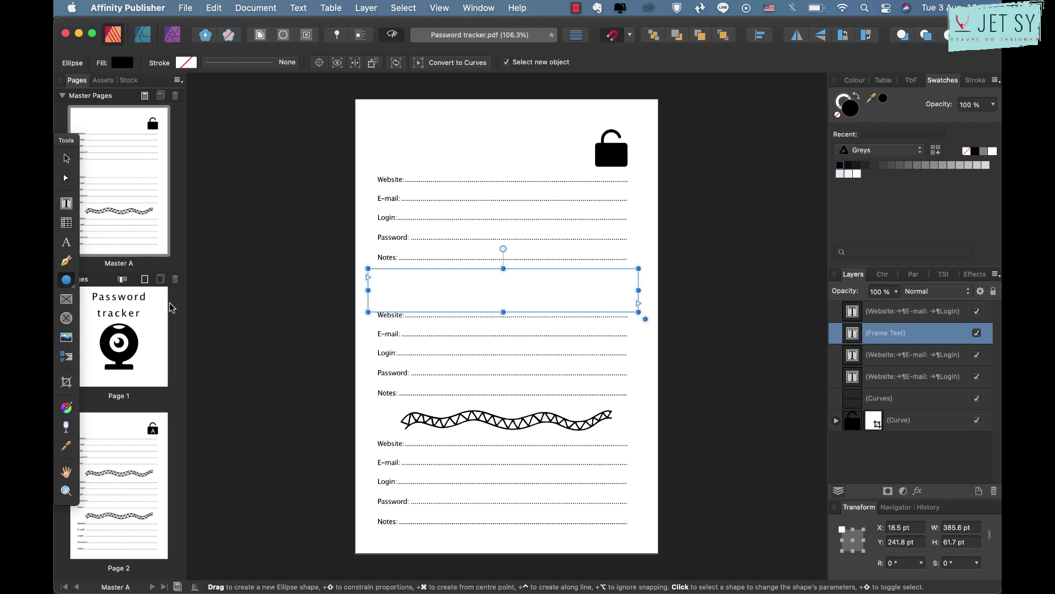
{"action": "left_click", "coordinate": [318, 342]}
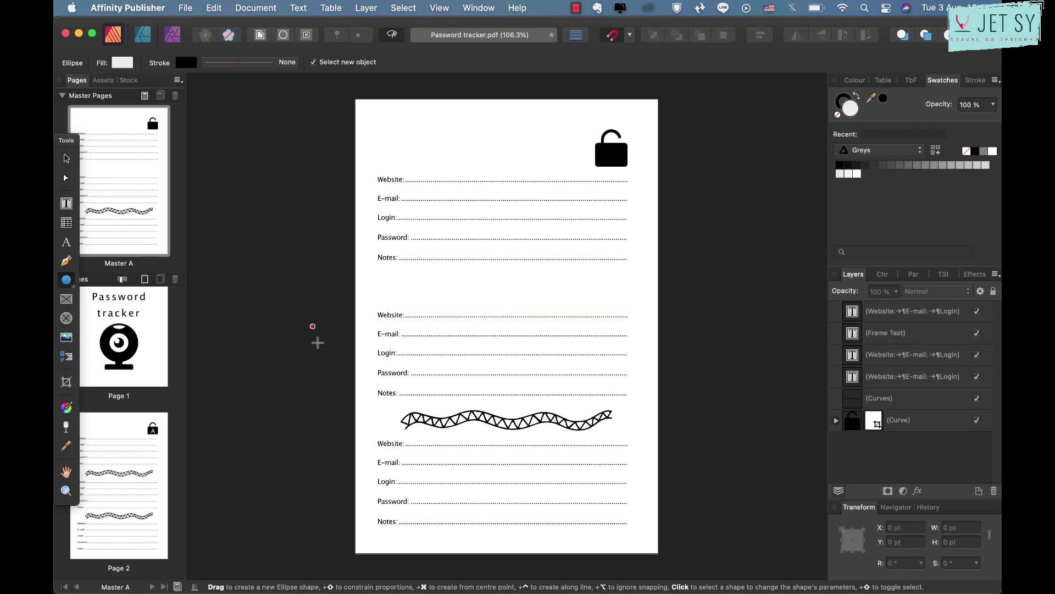
{"action": "key", "text": "v"}
{"action": "left_click", "coordinate": [518, 297]}
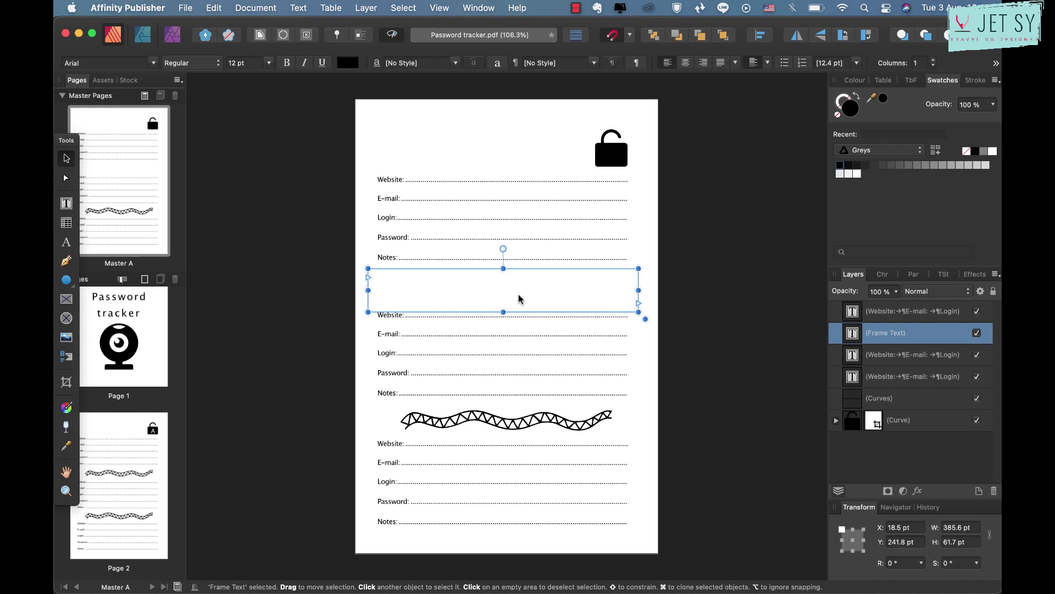
{"action": "key", "text": "Delete"}
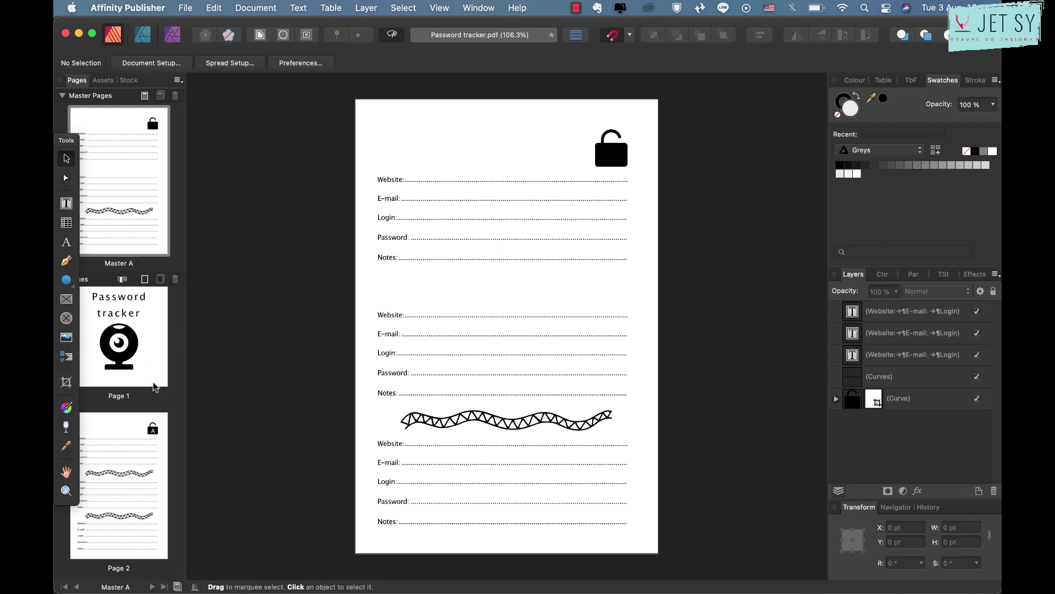
Set page 2's top field labels in the handwritten My Bunny font
{"action": "left_click", "coordinate": [579, 245]}
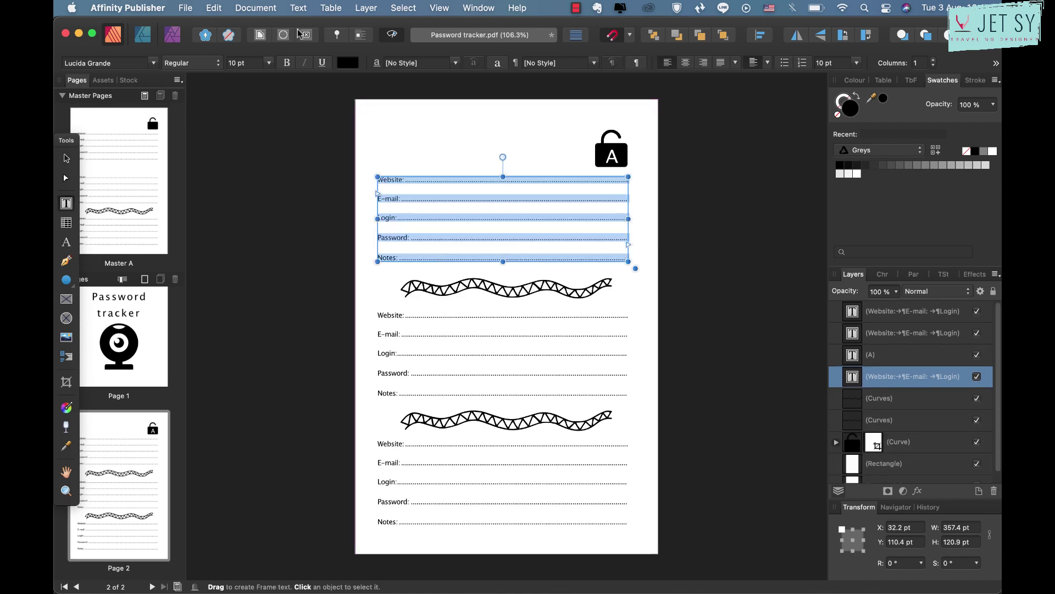
{"action": "left_click", "coordinate": [154, 63]}
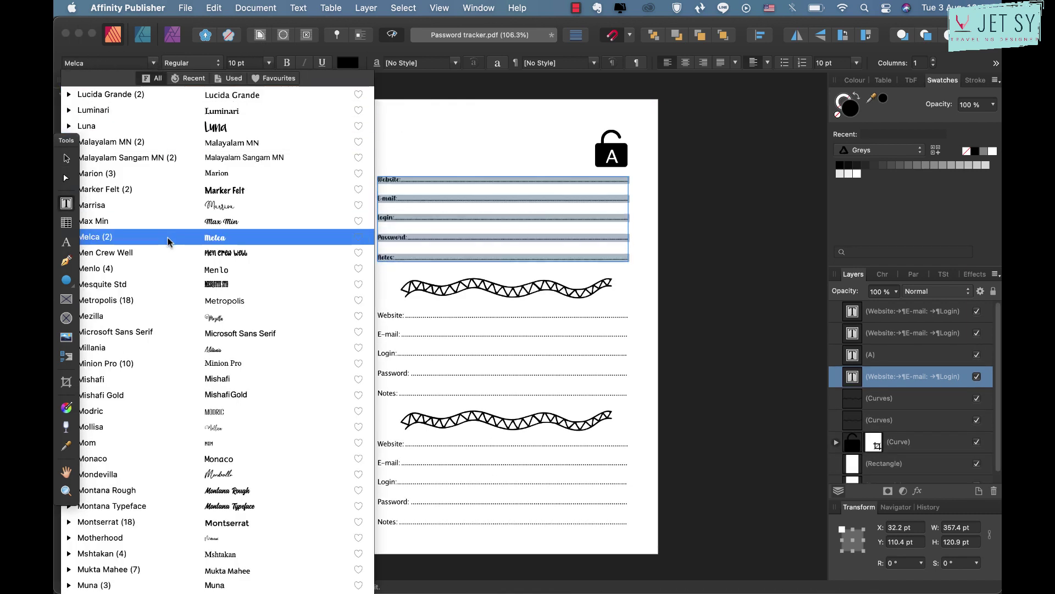
{"action": "left_click", "coordinate": [223, 542]}
{"action": "key", "text": "Escape"}
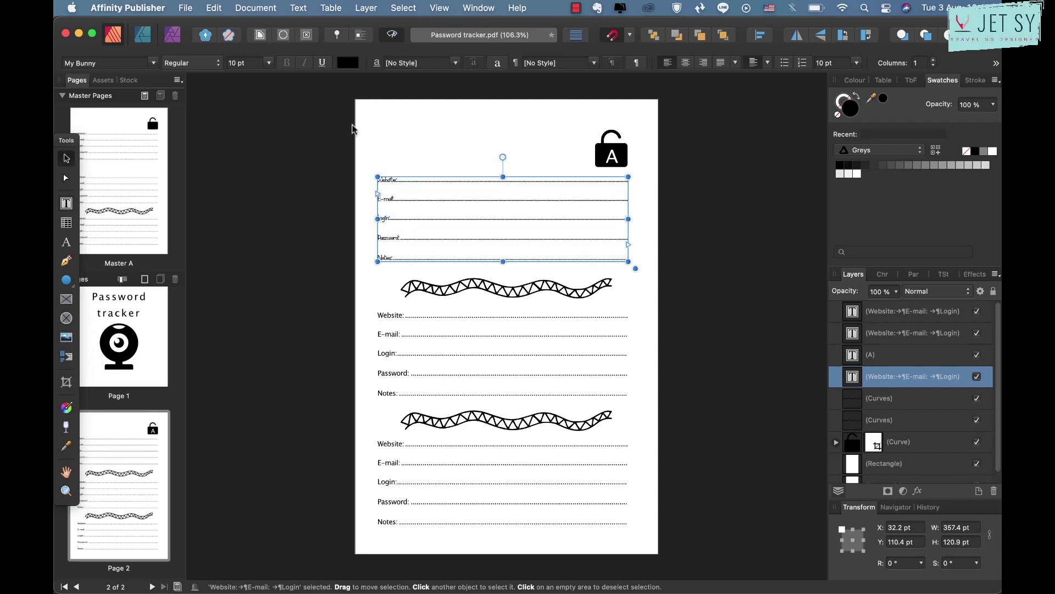
{"action": "key", "text": "super+2"}
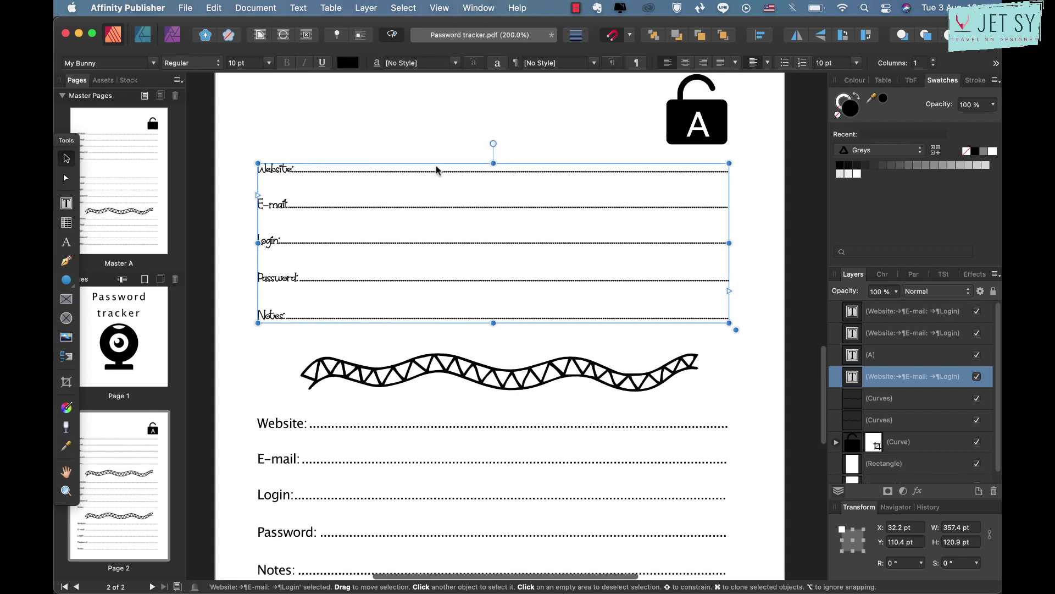
Delete the padlock's letter A and the first wavy divider on page 2
{"action": "left_click", "coordinate": [731, 175]}
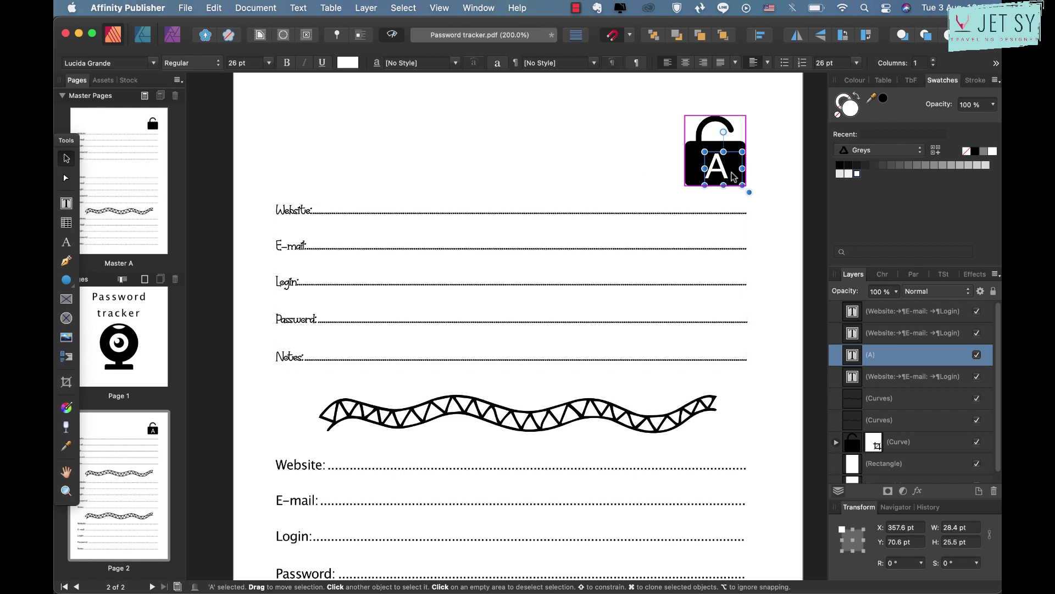
{"action": "key", "text": "Delete"}
{"action": "left_click", "coordinate": [530, 165]}
{"action": "left_click", "coordinate": [518, 417]}
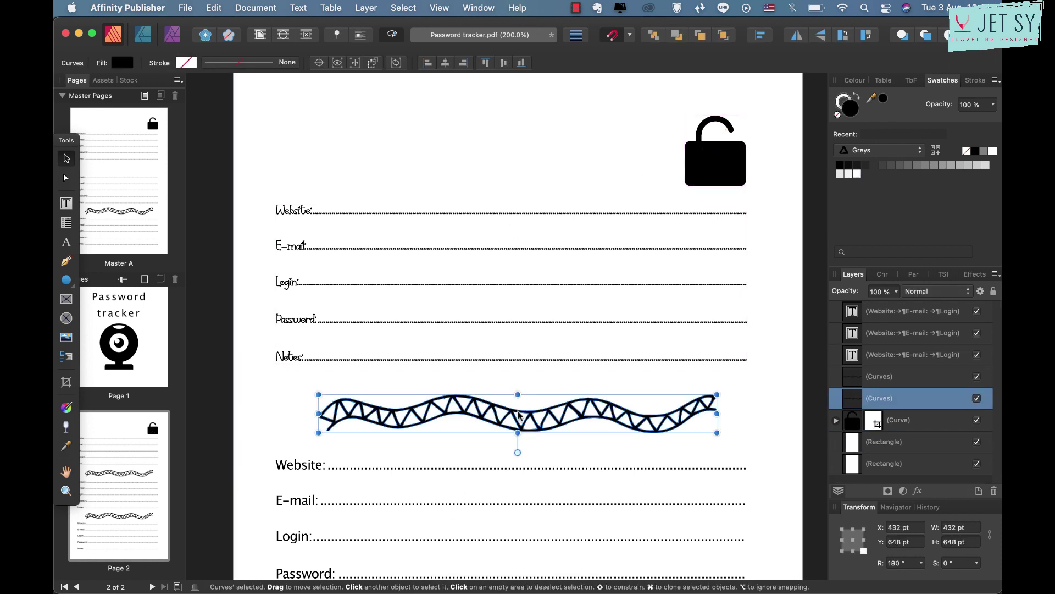
{"action": "key", "text": "Delete"}
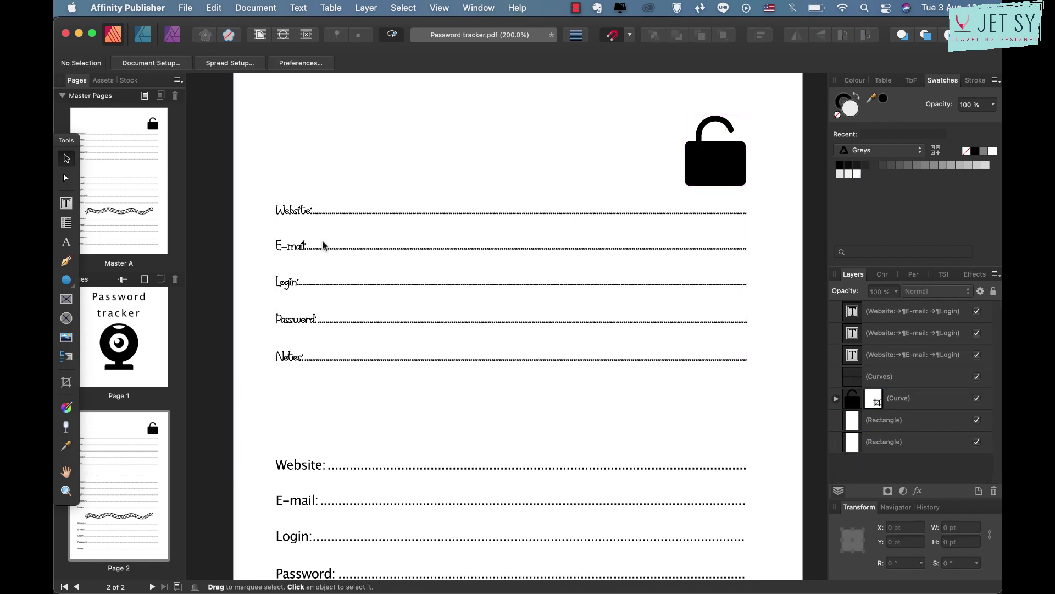
{"action": "scroll", "coordinate": [530, 325], "scroll_direction": "down", "scroll_amount": 5}
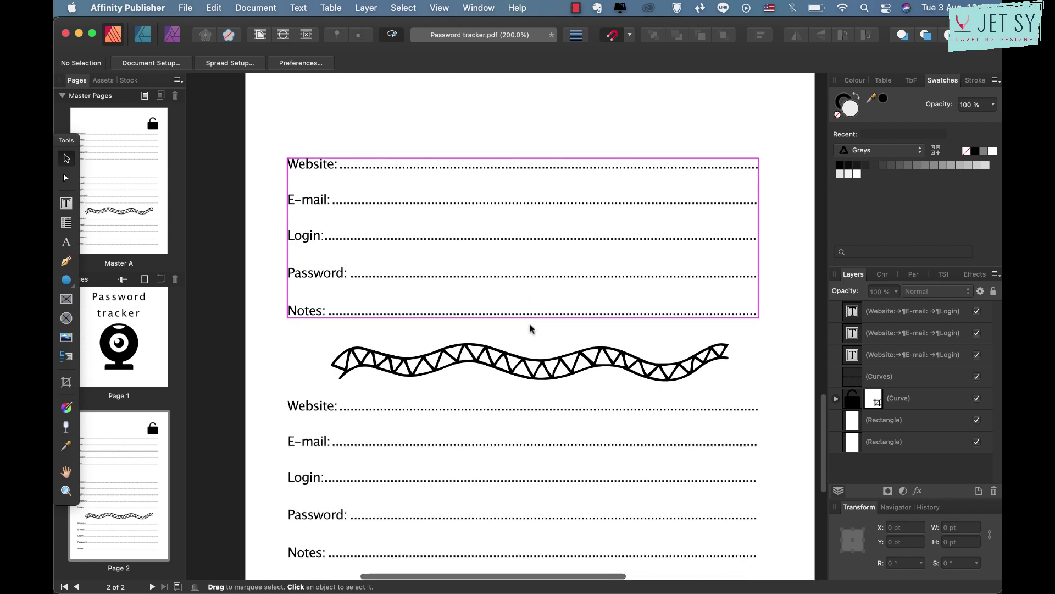
{"action": "scroll", "coordinate": [530, 325], "scroll_direction": "up", "scroll_amount": 4}
{"action": "double_click", "coordinate": [138, 472]}
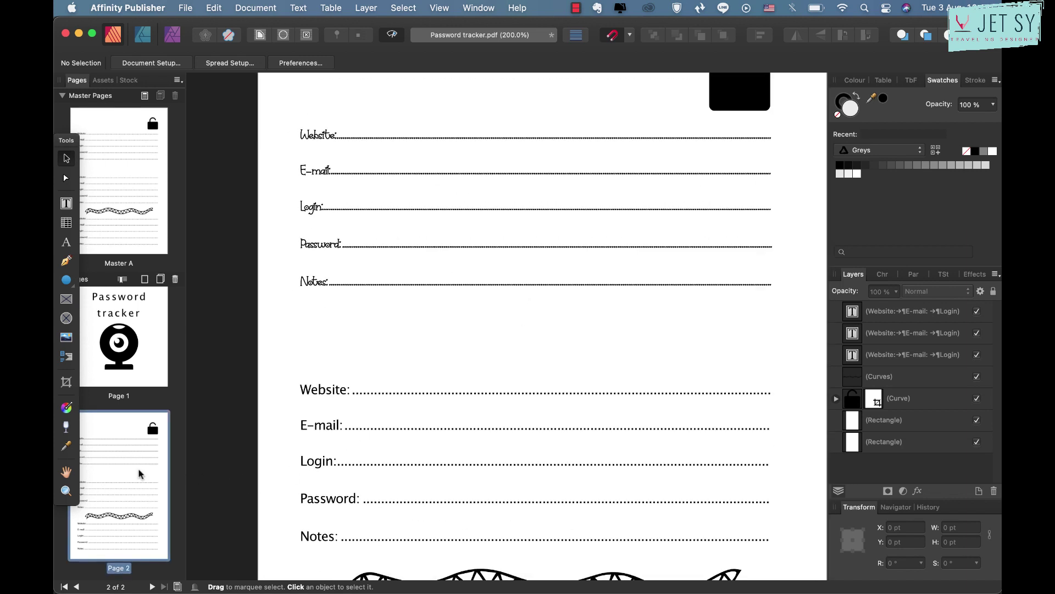
{"action": "scroll", "coordinate": [436, 260], "scroll_direction": "up", "scroll_amount": 5}
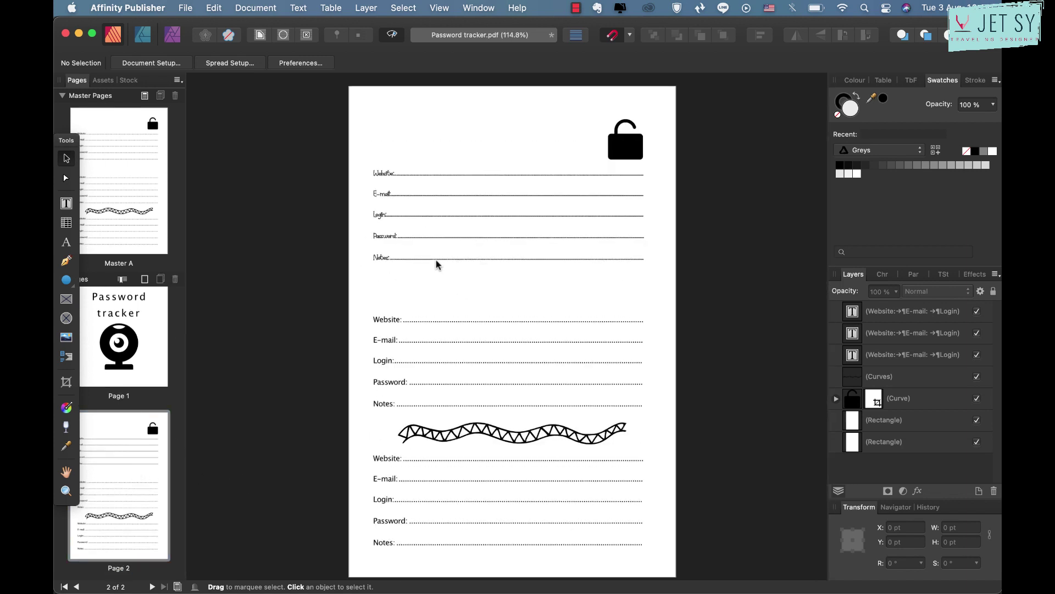
{"action": "scroll", "coordinate": [436, 264], "scroll_direction": "up", "scroll_amount": 5}
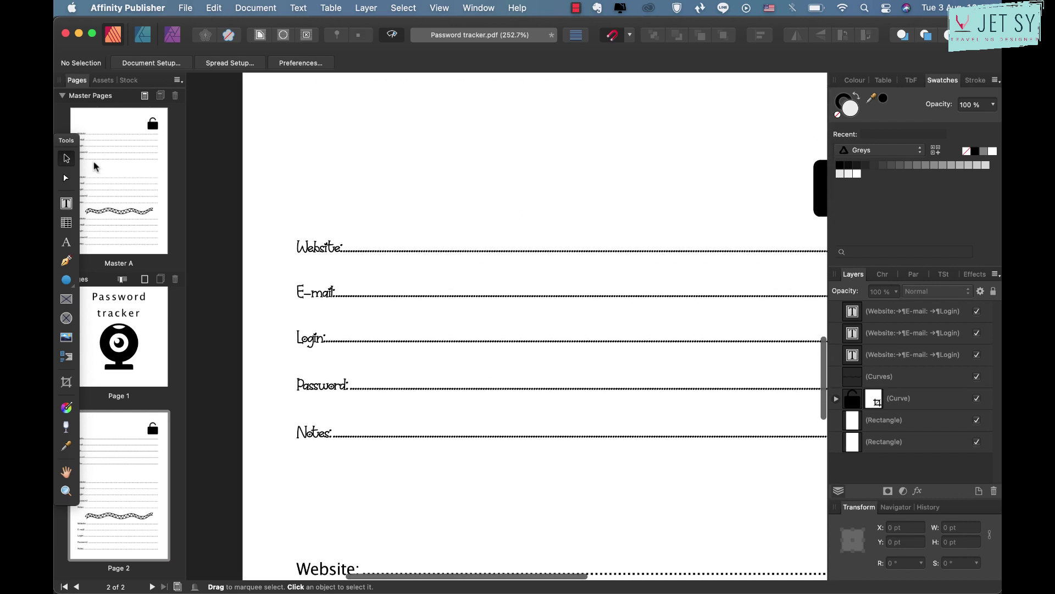
{"action": "scroll", "coordinate": [107, 488], "scroll_direction": "down", "scroll_amount": 1}
{"action": "scroll", "coordinate": [106, 487], "scroll_direction": "up", "scroll_amount": 1}
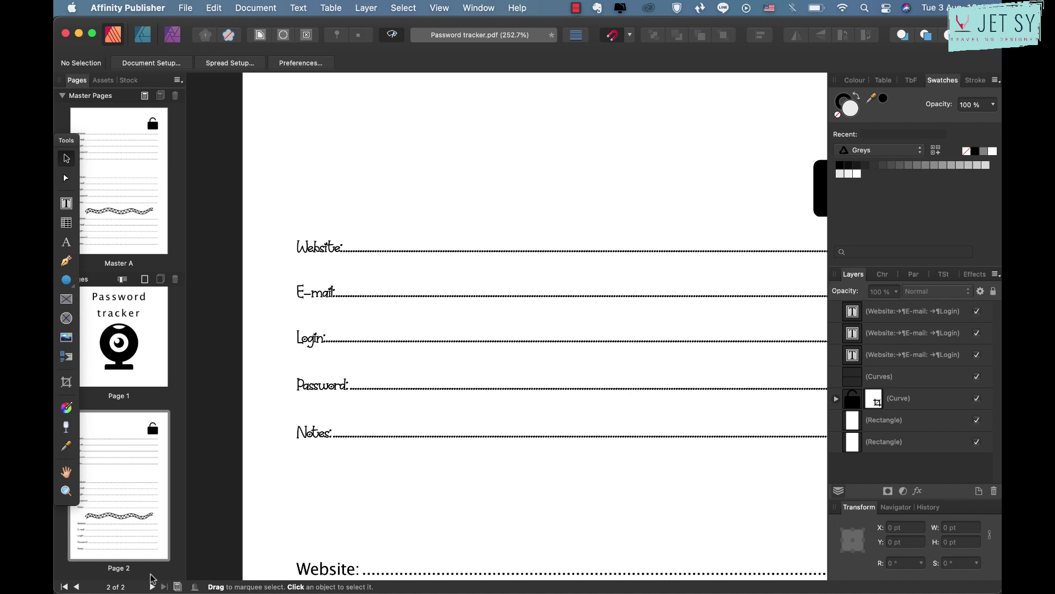
Add Pages with Number of pages 50 and Master Page set to Master A
{"action": "left_click", "coordinate": [145, 280]}
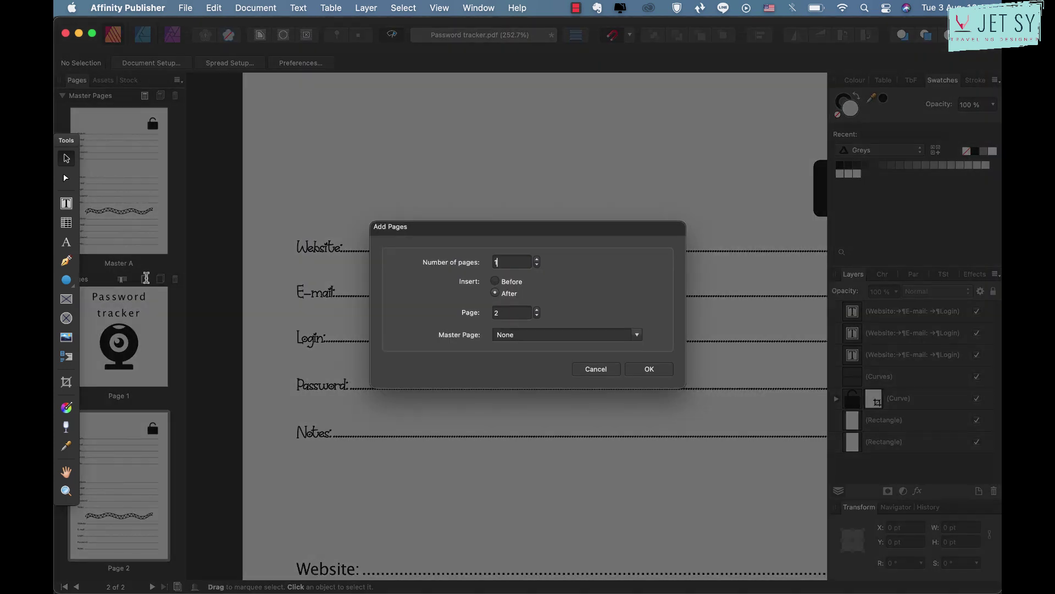
{"action": "double_click", "coordinate": [520, 262]}
{"action": "type", "text": "50"}
{"action": "left_click", "coordinate": [515, 339]}
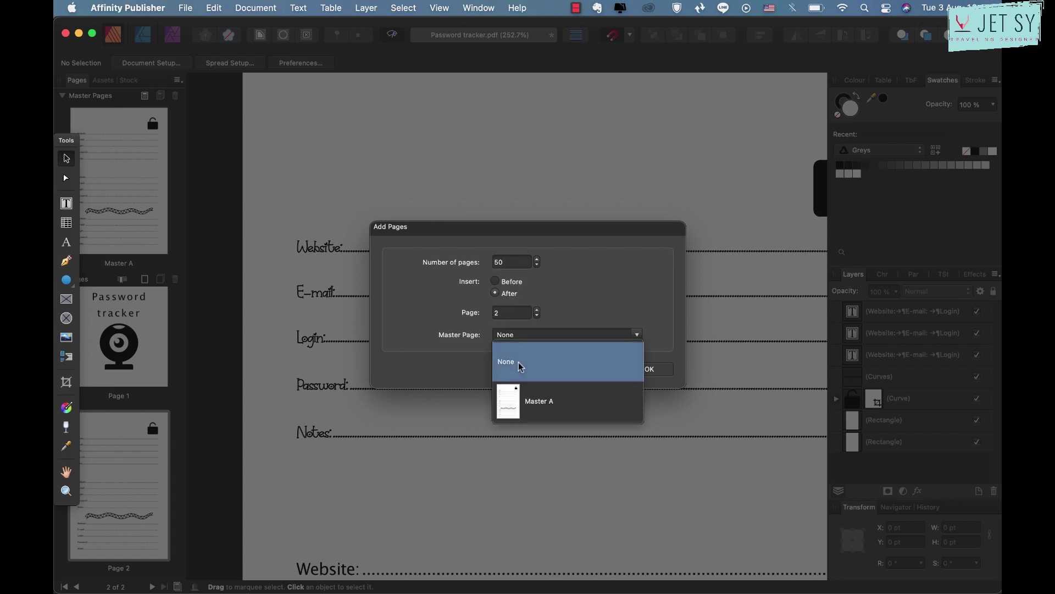
{"action": "left_click", "coordinate": [528, 390]}
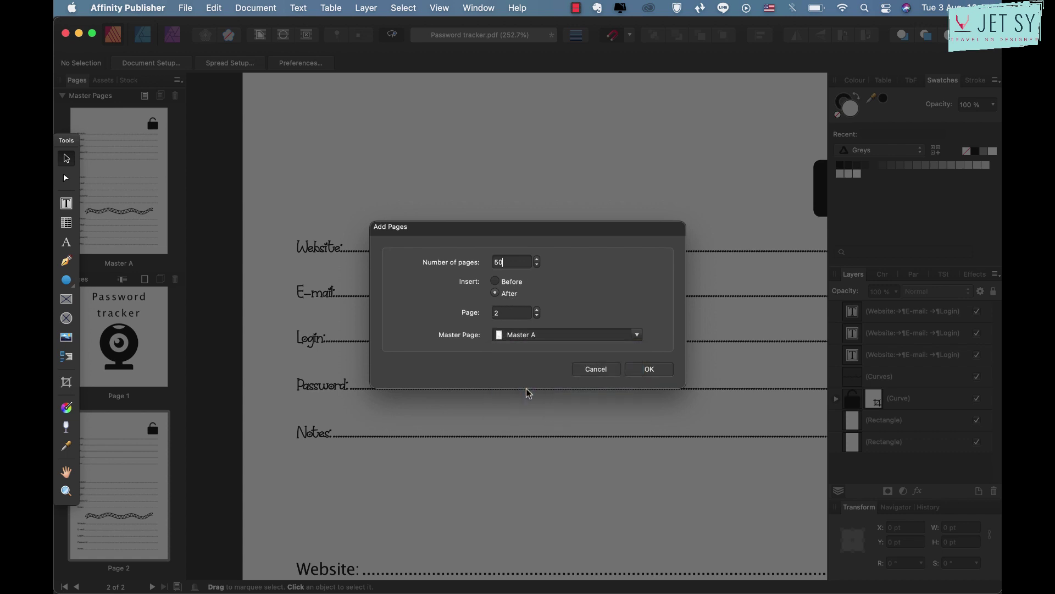
{"action": "left_click", "coordinate": [649, 369]}
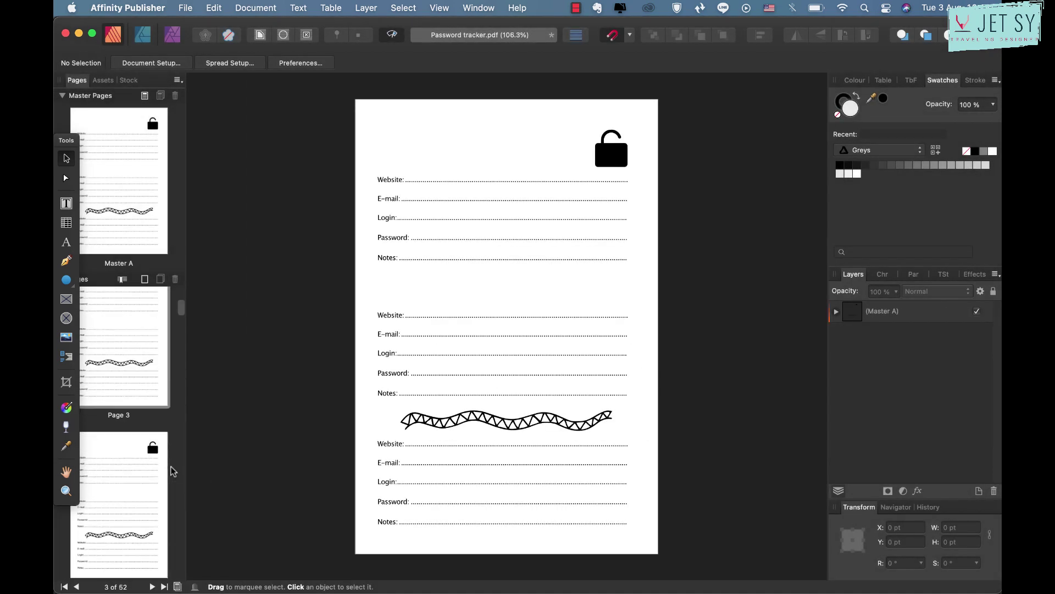
Preview new page 5 in the Pages panel, then return to page 2
{"action": "scroll", "coordinate": [170, 469], "scroll_direction": "down", "scroll_amount": 5}
{"action": "left_click", "coordinate": [124, 456]}
{"action": "scroll", "coordinate": [132, 473], "scroll_direction": "up", "scroll_amount": 10}
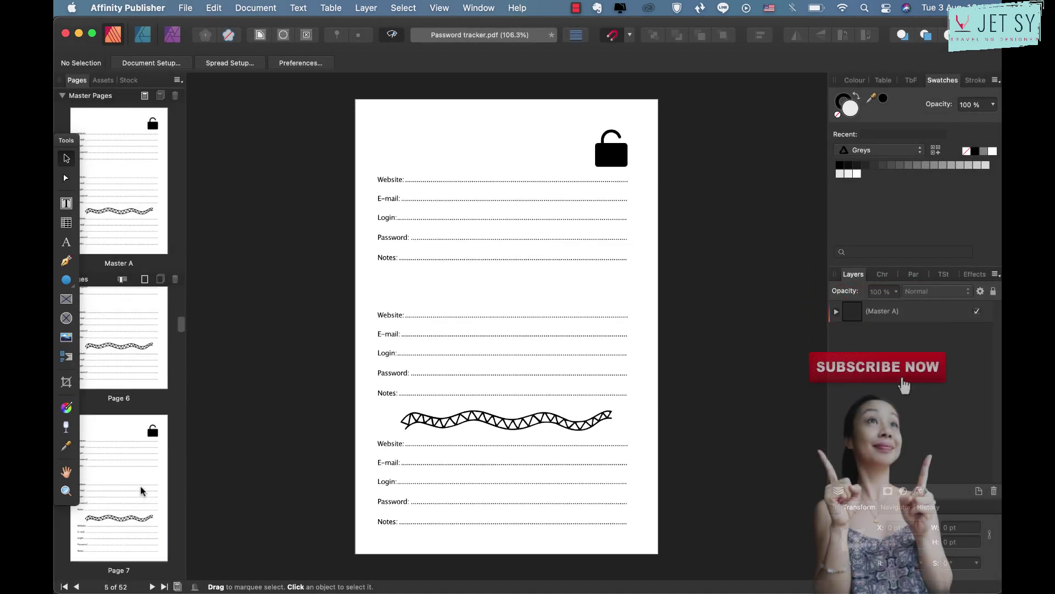
{"action": "left_click", "coordinate": [144, 490]}
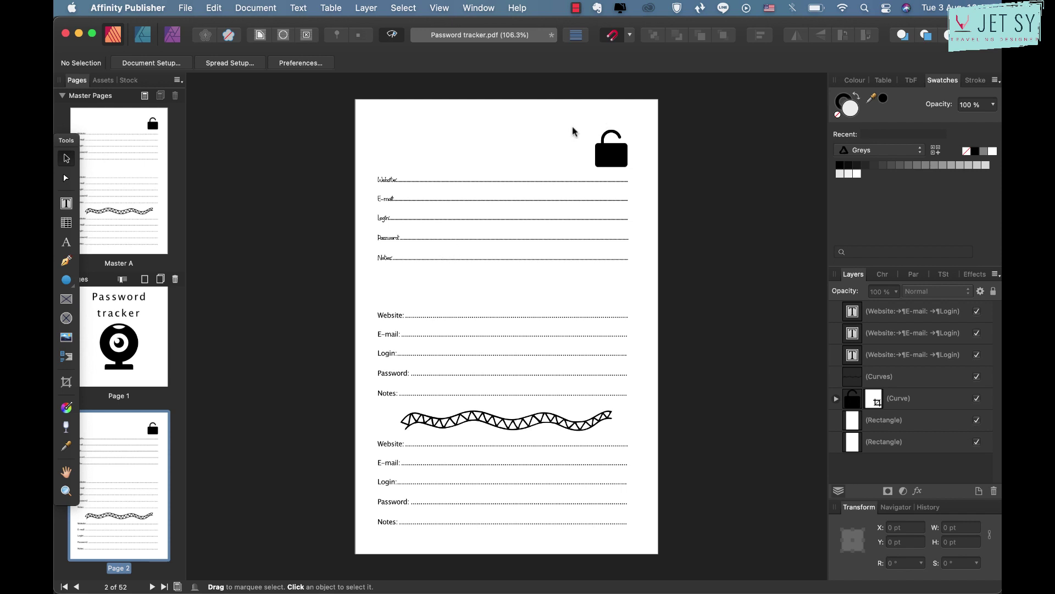
{"action": "key", "text": "x"}
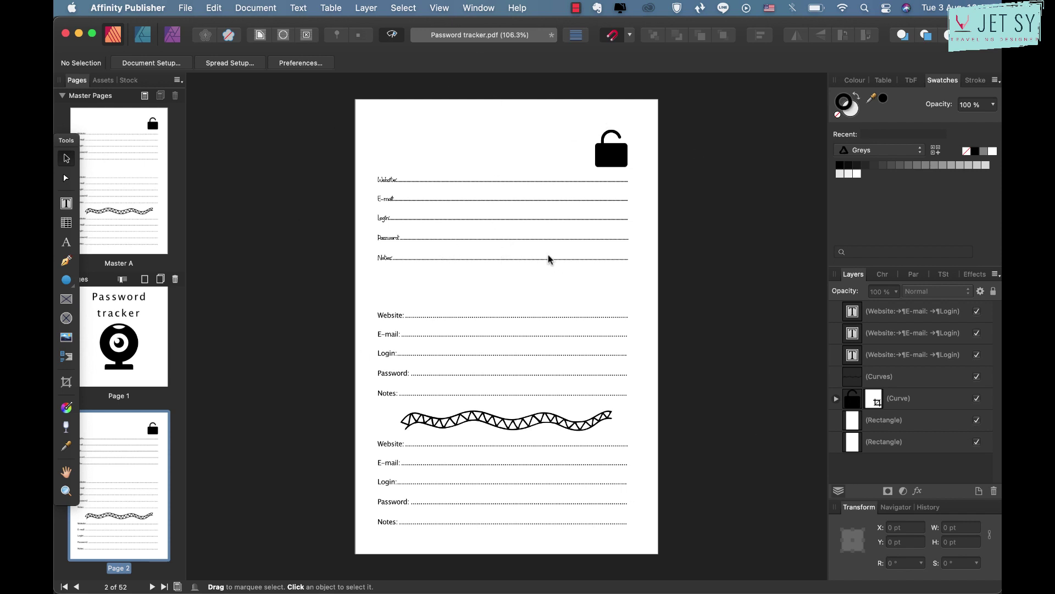